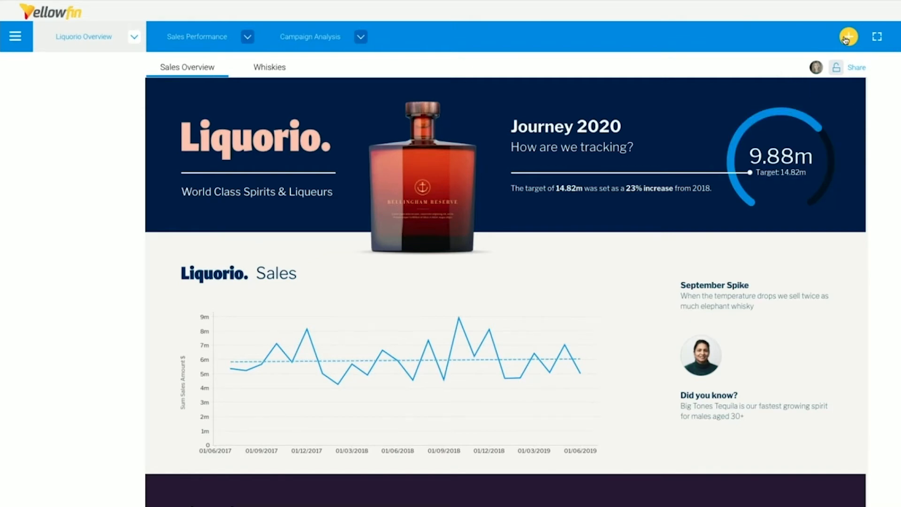
# Start an Ask a Question session using the Liquor Sales data view.
pyautogui.click(846, 38)
pyautogui.click(846, 38)
pyautogui.click(846, 37)
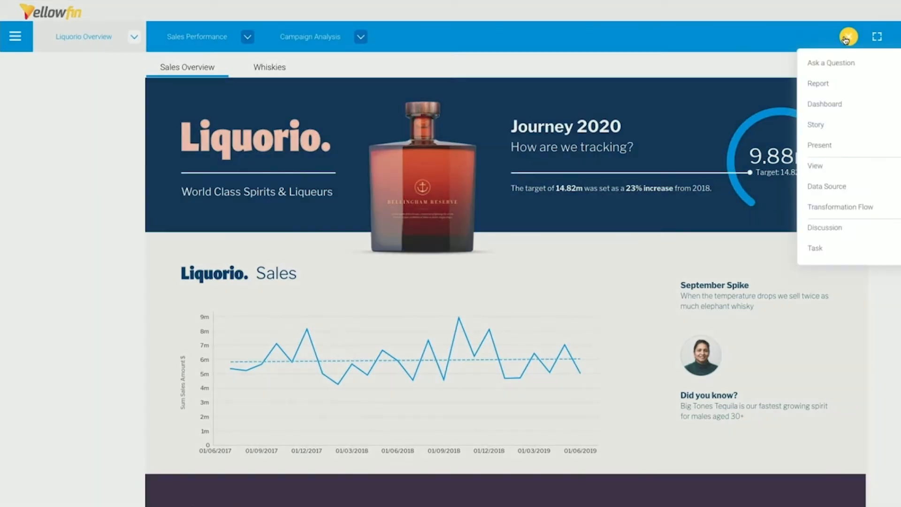
pyautogui.click(830, 63)
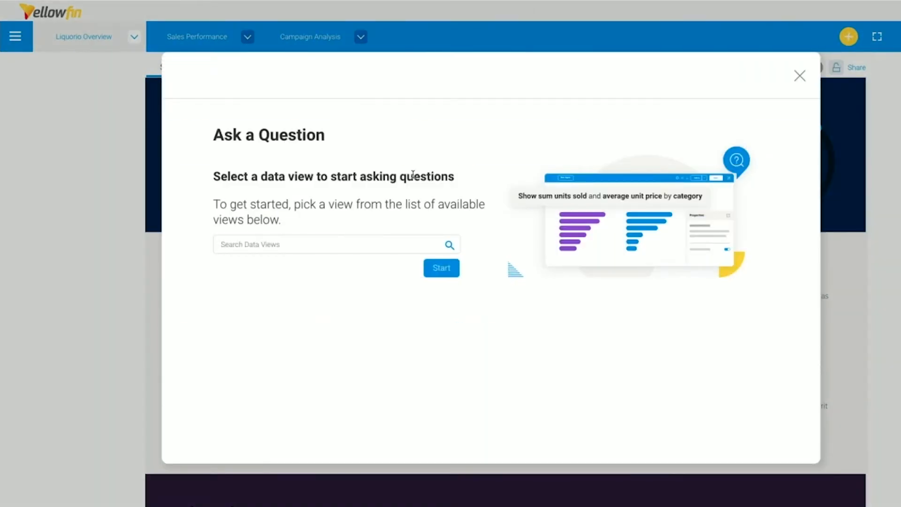
pyautogui.click(351, 241)
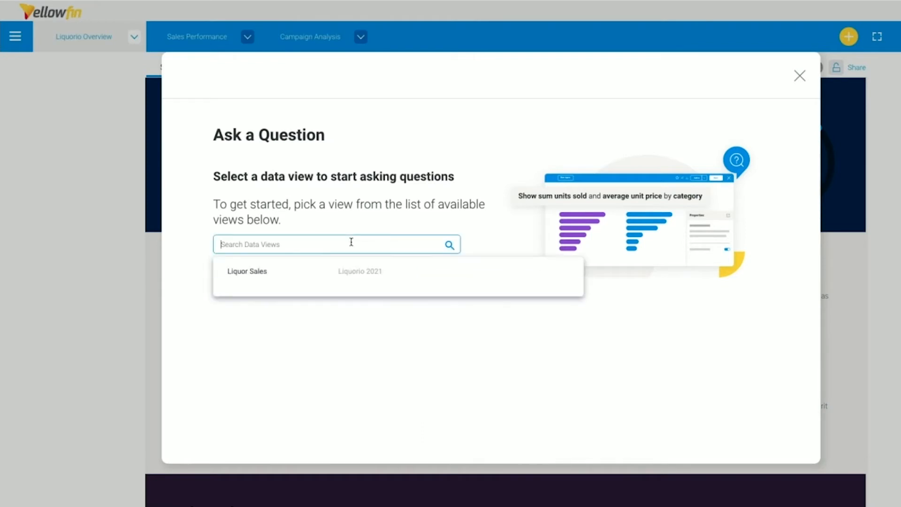
pyautogui.click(312, 271)
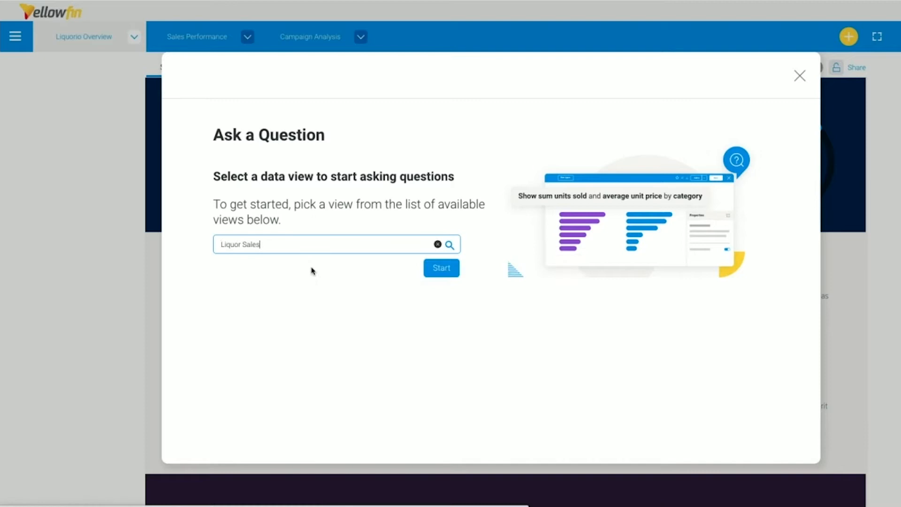
pyautogui.click(441, 265)
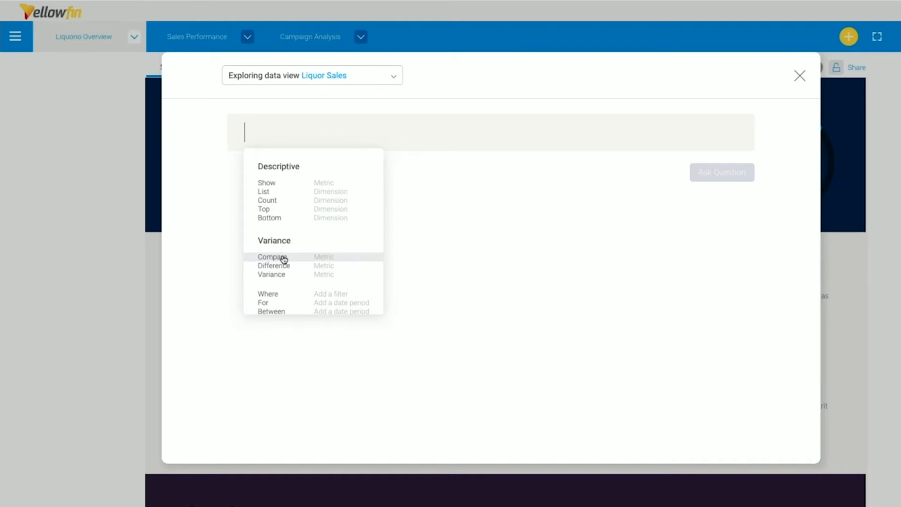
# Begin the question with Show and pick Sales Amount $ as the metric.
pyautogui.click(297, 187)
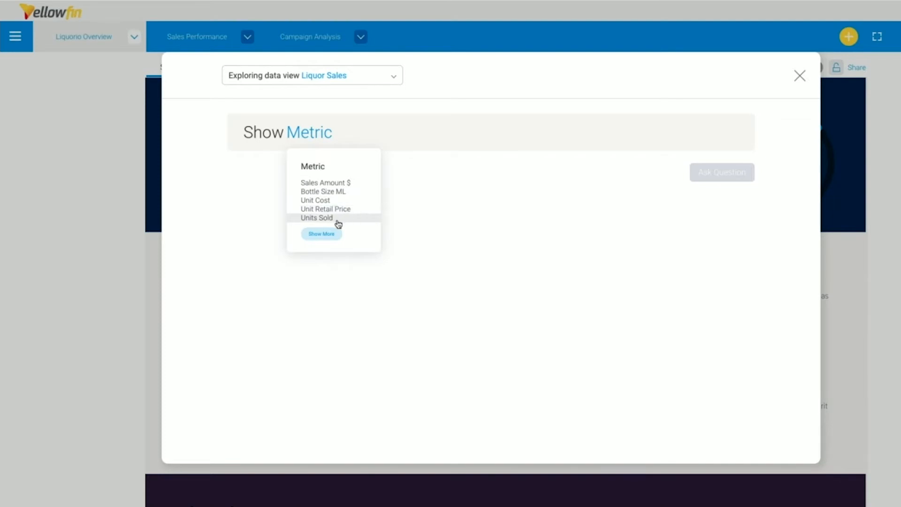
pyautogui.click(335, 239)
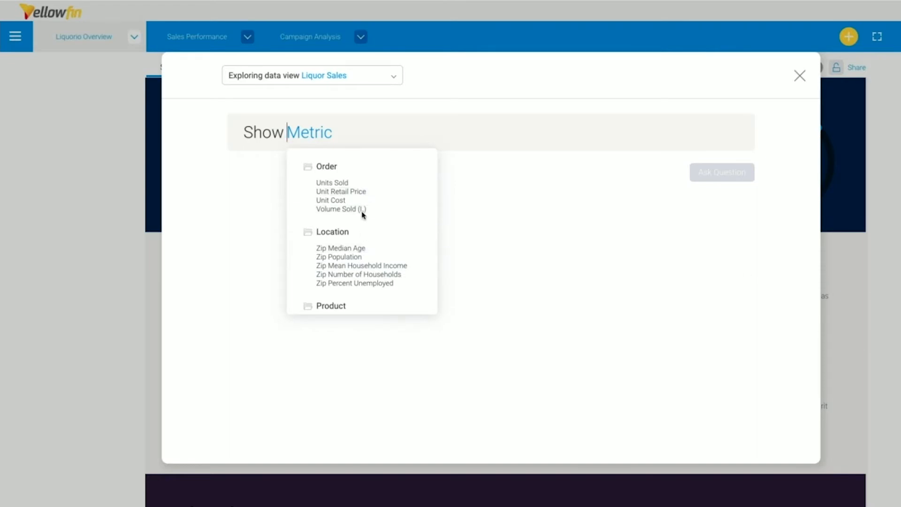
pyautogui.click(326, 135)
pyautogui.write('Sales')
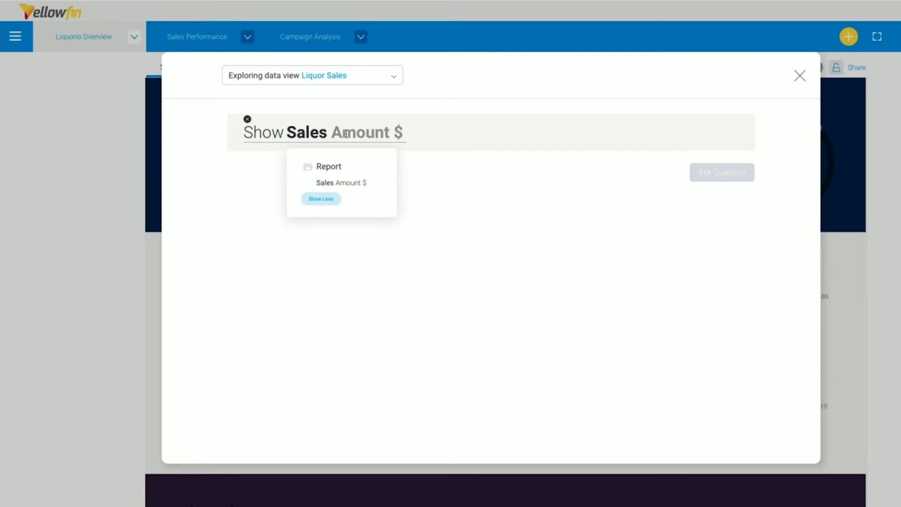
pyautogui.click(350, 182)
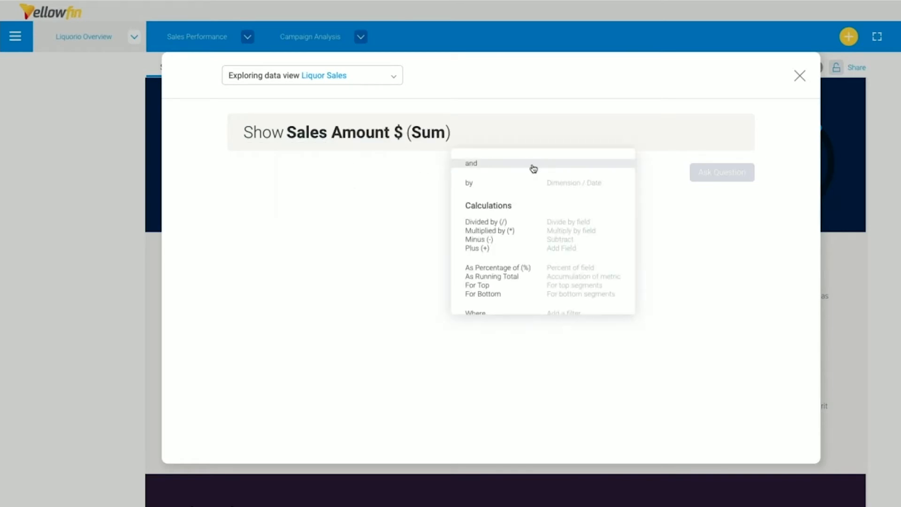
# Break the metric down by Product Category.
pyautogui.click(493, 183)
pyautogui.write('Prod')
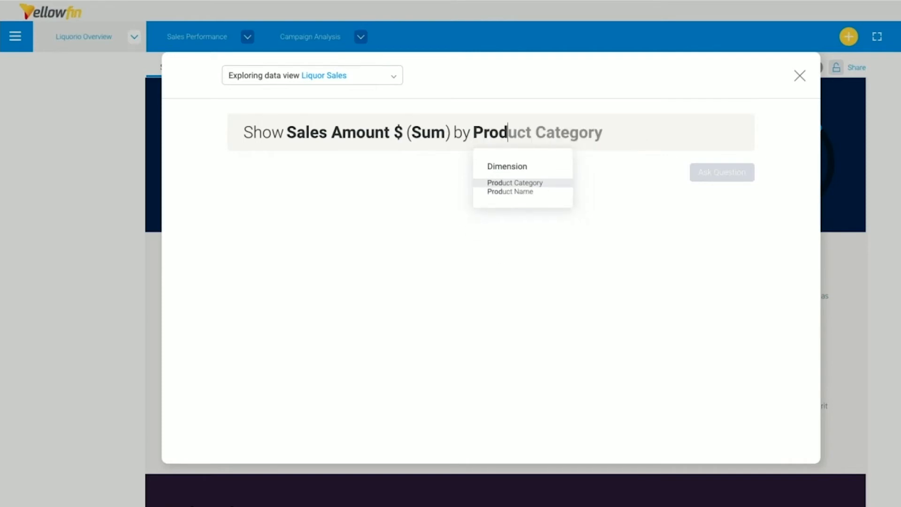
pyautogui.press('Return')
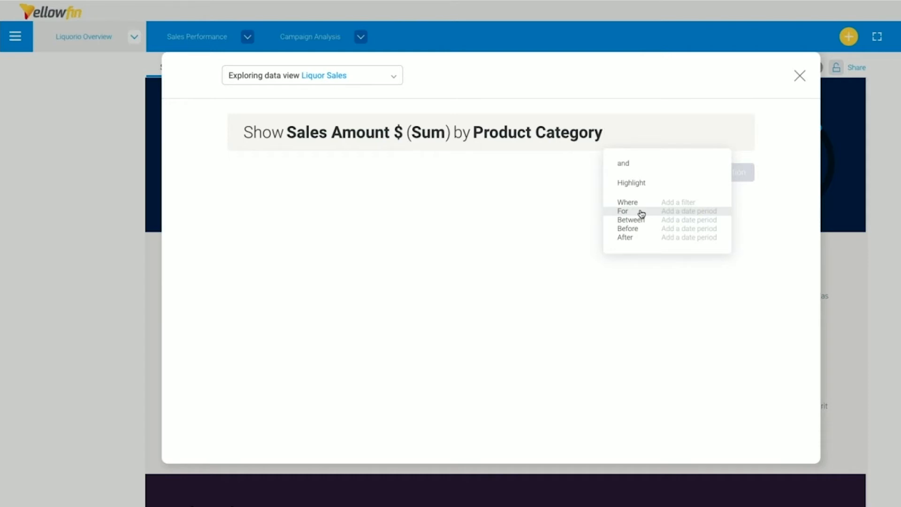
# Add a For This Year date period to the question and ask it.
pyautogui.click(557, 214)
pyautogui.moveTo(723, 177)
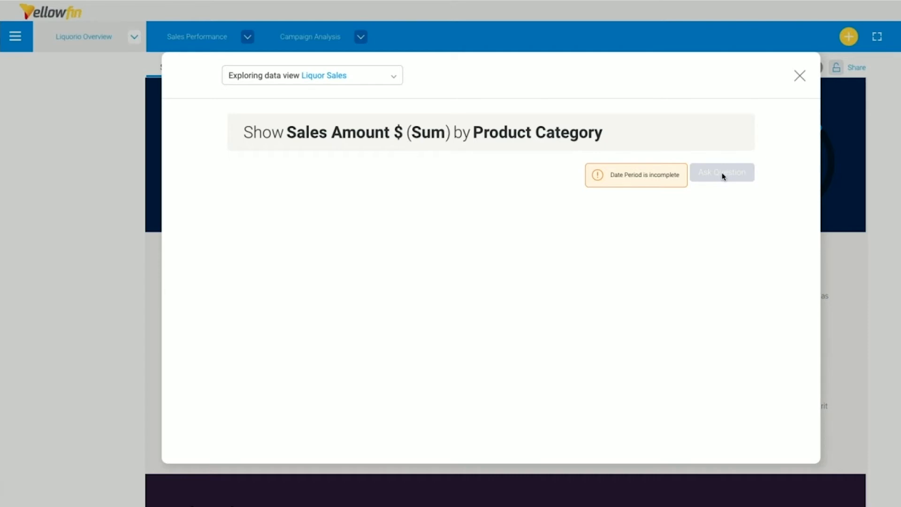
pyautogui.click(674, 133)
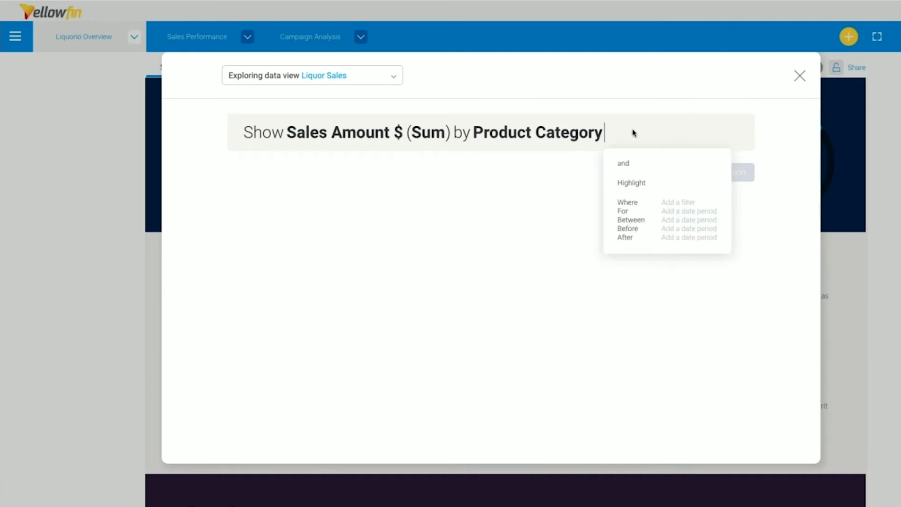
pyautogui.click(638, 211)
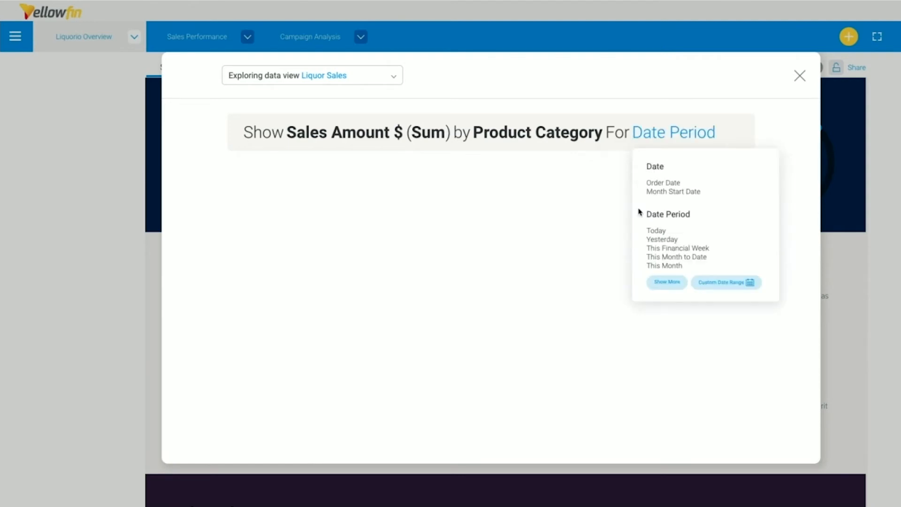
pyautogui.write('This Year')
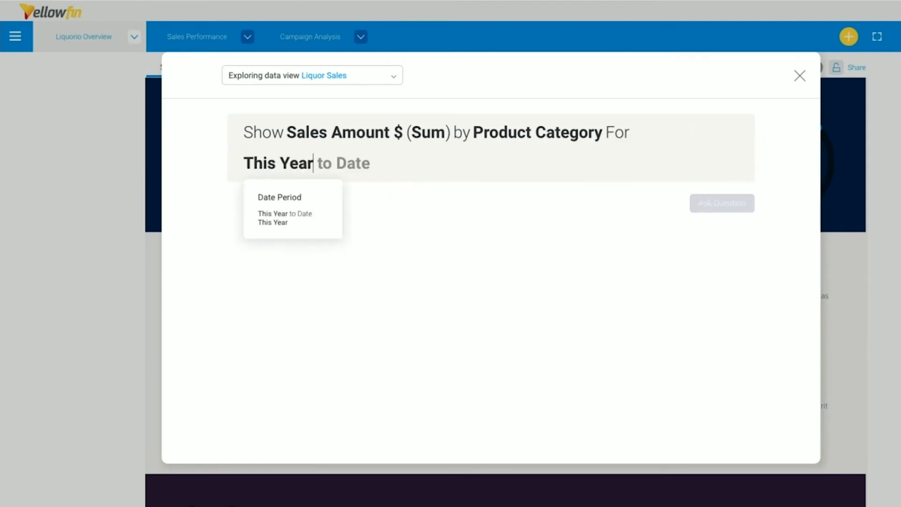
pyautogui.click(284, 222)
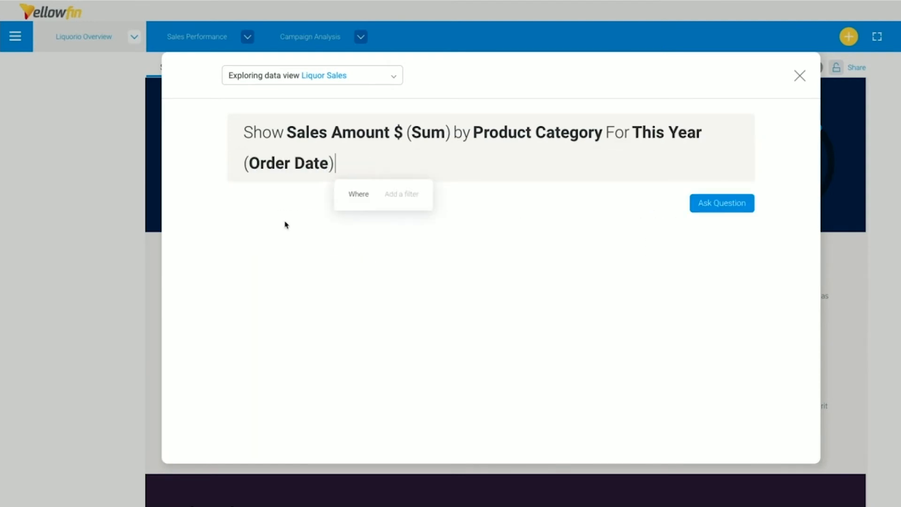
pyautogui.click(709, 203)
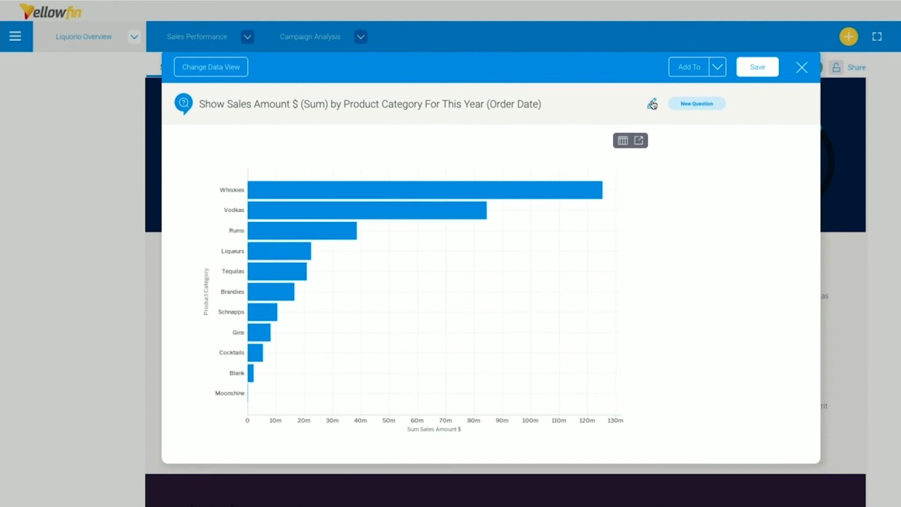
# Edit the question to group by Account Segment instead of Product Category and ask it again.
pyautogui.click(653, 104)
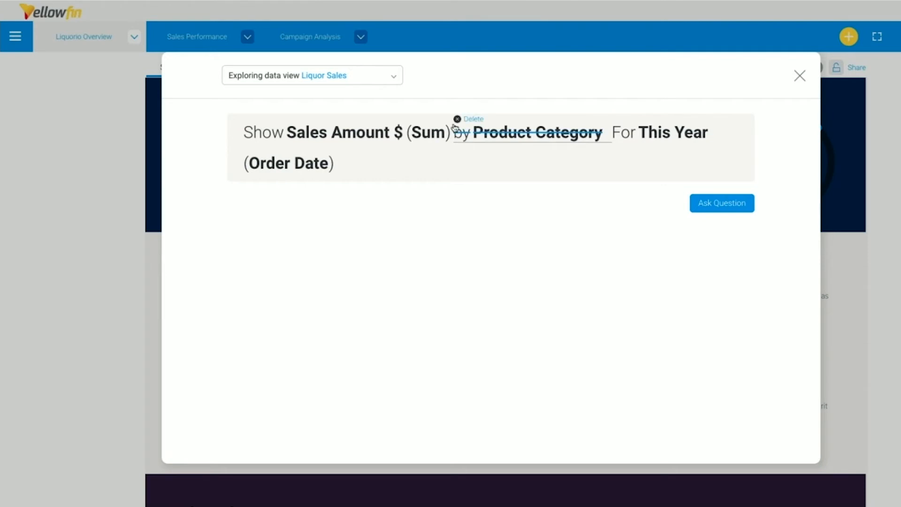
pyautogui.click(511, 134)
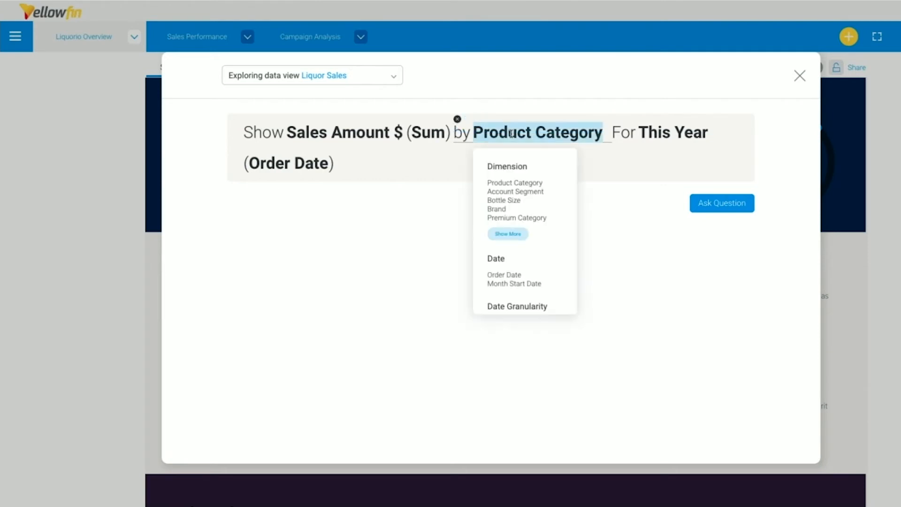
pyautogui.click(524, 192)
pyautogui.click(674, 244)
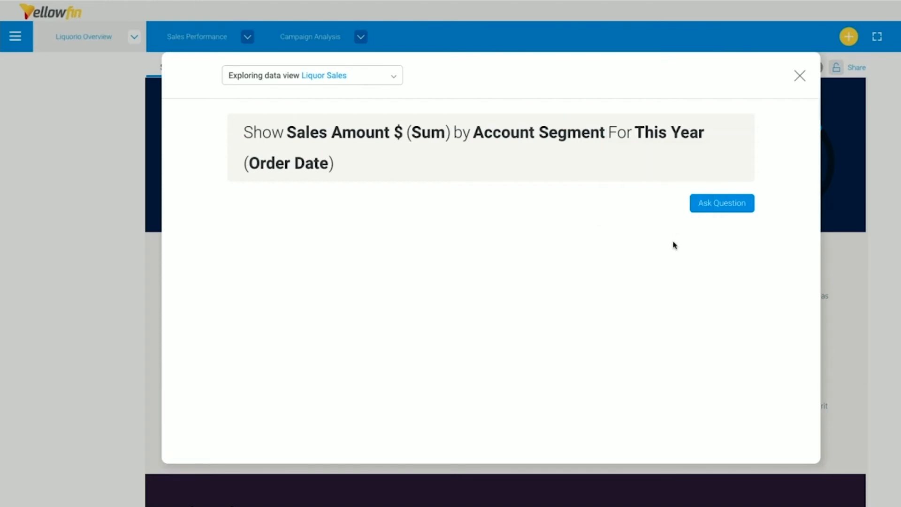
pyautogui.click(726, 209)
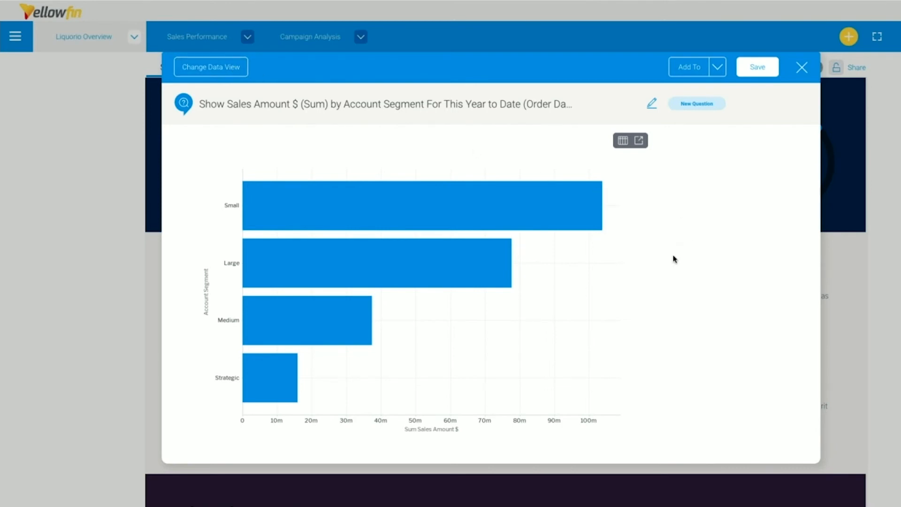
# View the answer as a table, then switch back to the chart.
pyautogui.click(622, 142)
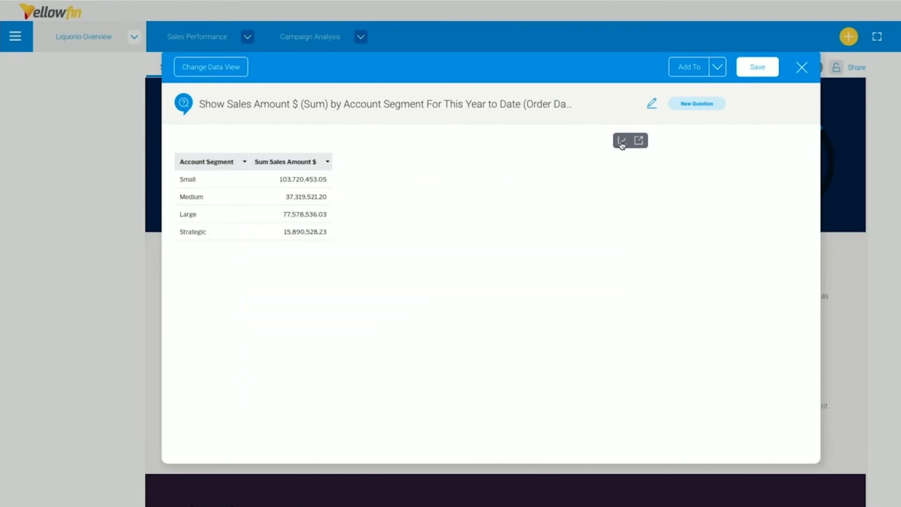
pyautogui.click(622, 143)
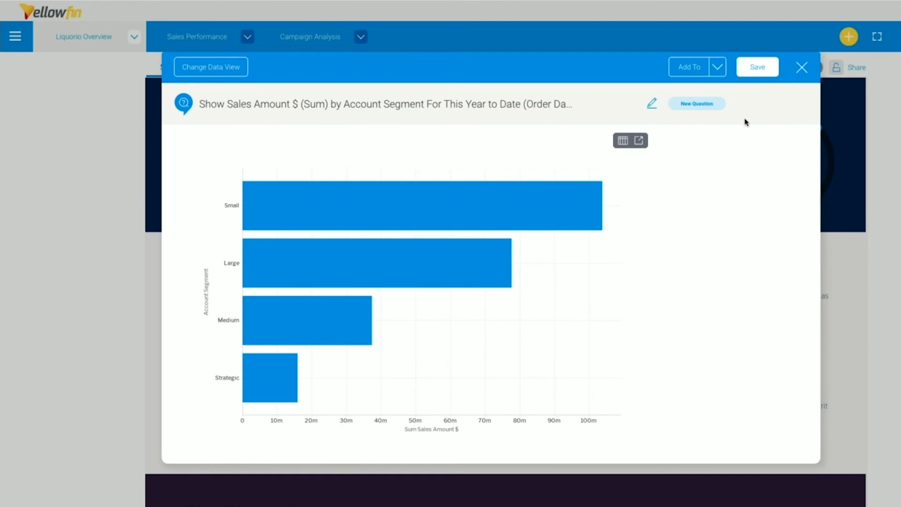
# Add the chart to the Liquorio Sales draft dashboard, saving it as NLQ Report.
pyautogui.click(712, 73)
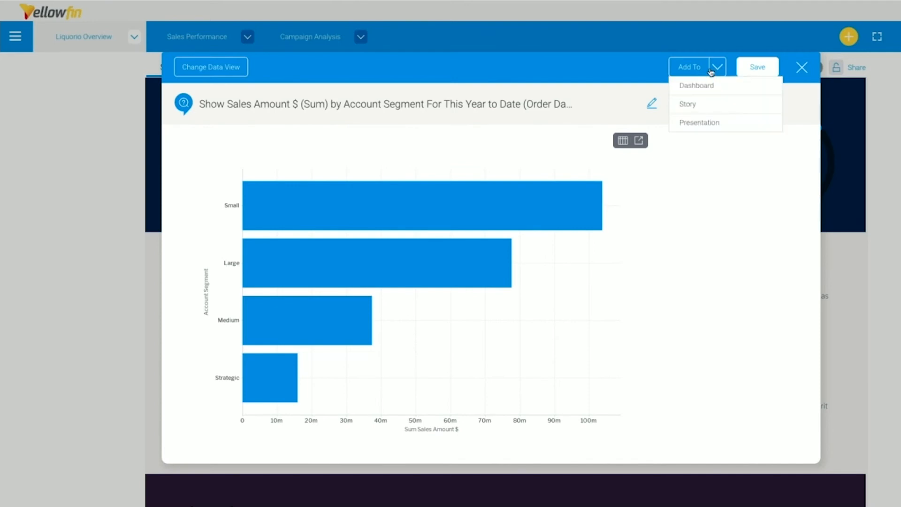
pyautogui.click(733, 90)
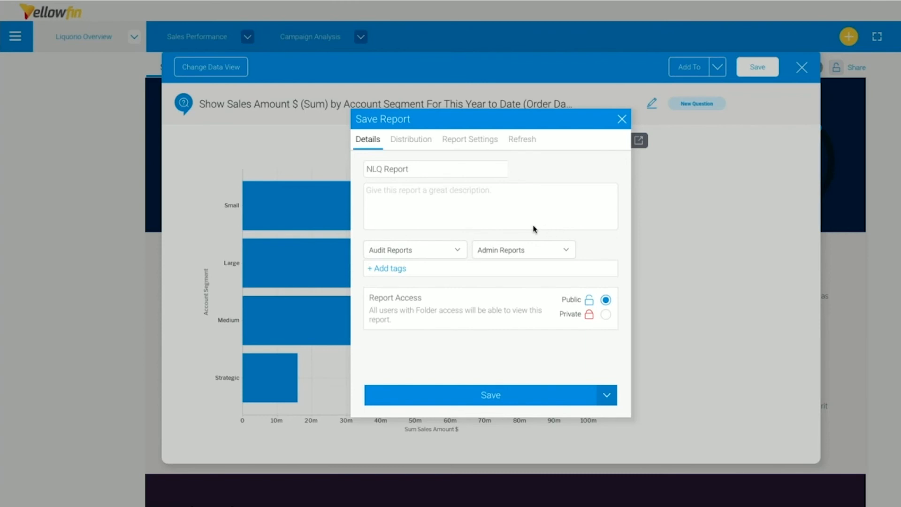
pyautogui.click(520, 395)
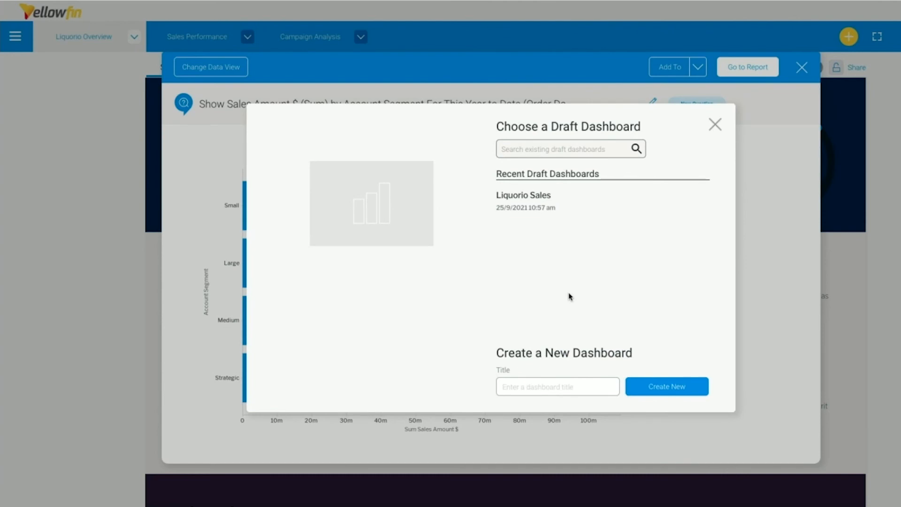
pyautogui.moveTo(559, 213)
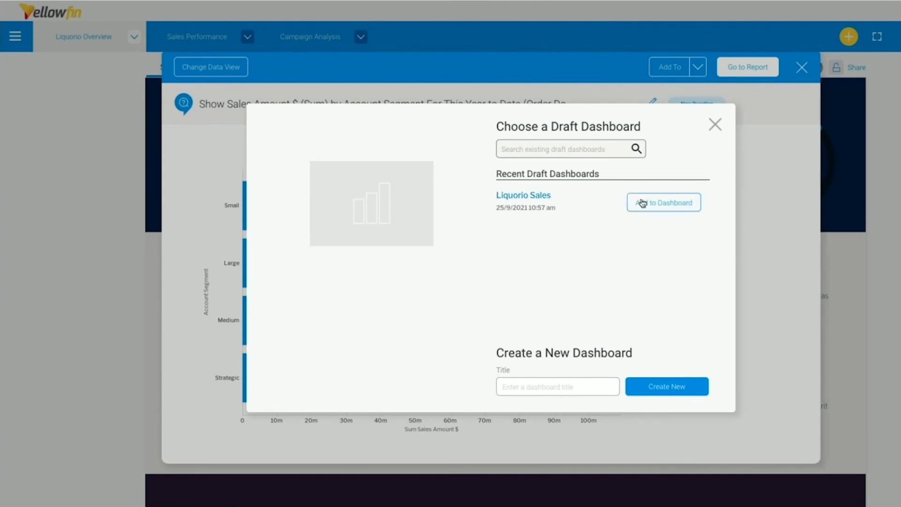
pyautogui.click(658, 202)
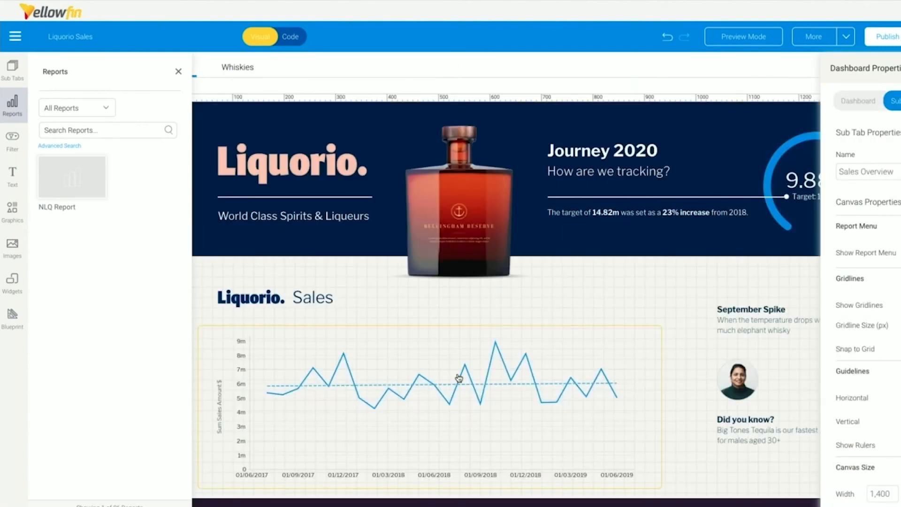
# Place the NLQ Report in the Top Segments section of the dashboard and widen it.
pyautogui.scroll(-4, 459, 378)
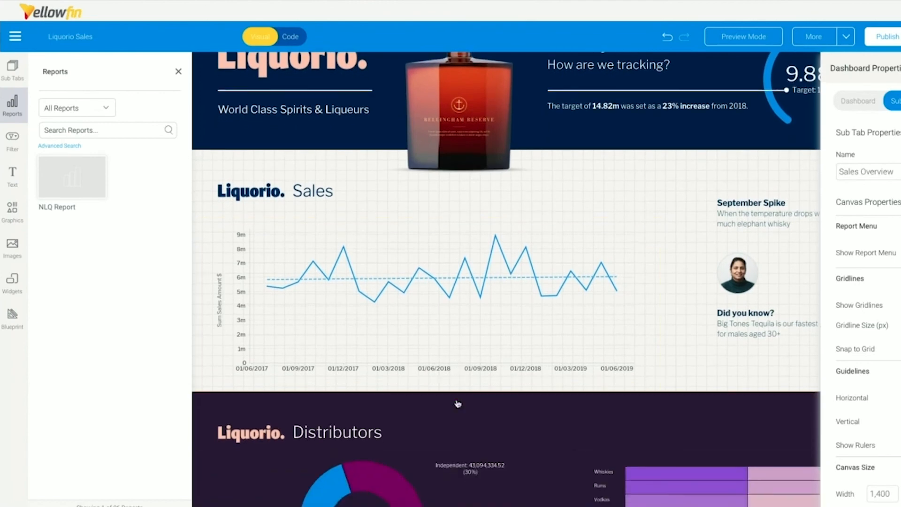
pyautogui.scroll(-10, 457, 403)
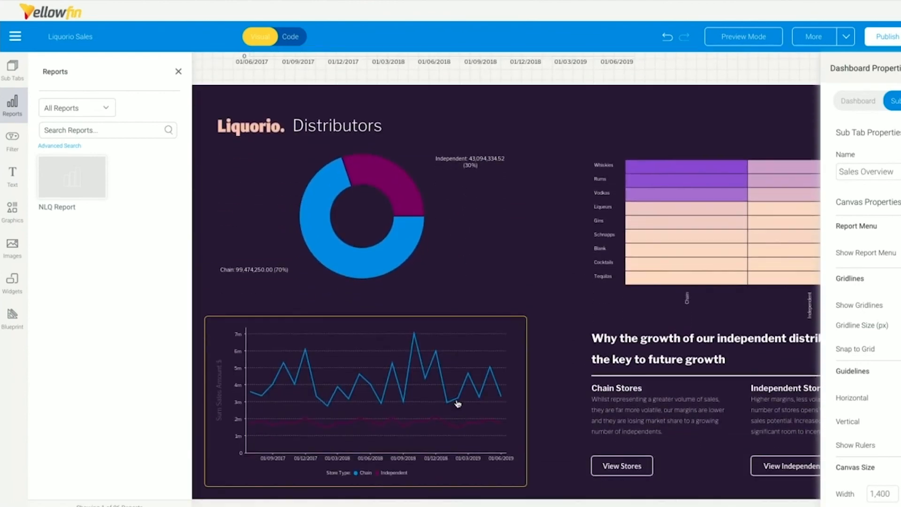
pyautogui.scroll(-3, 458, 402)
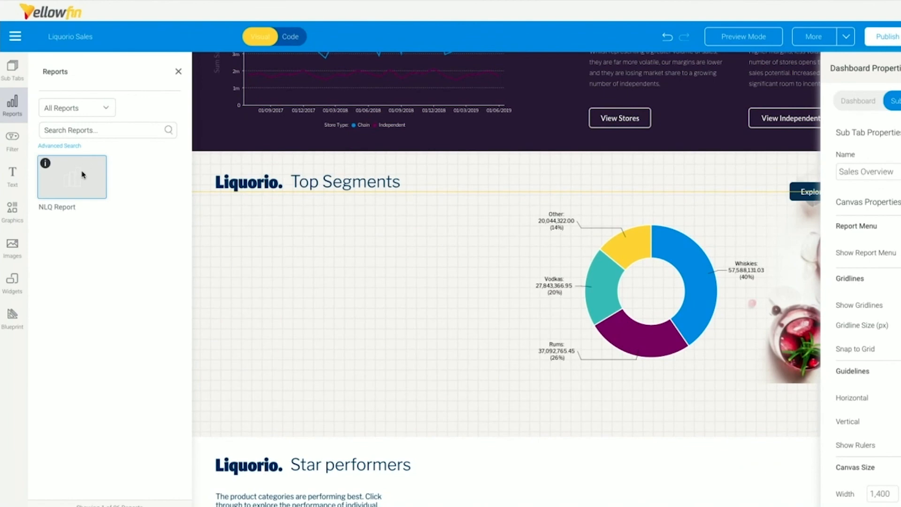
pyautogui.moveTo(82, 175); pyautogui.dragTo(293, 225)
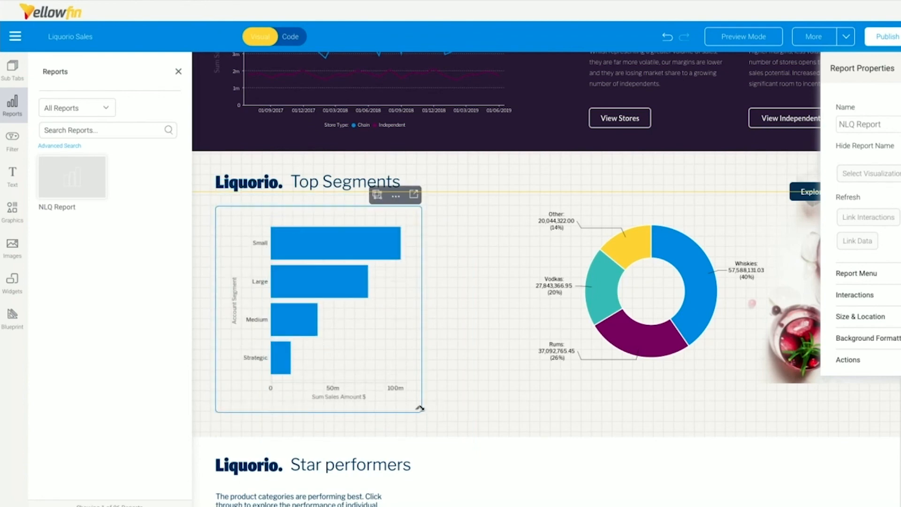
pyautogui.moveTo(420, 408); pyautogui.dragTo(498, 412)
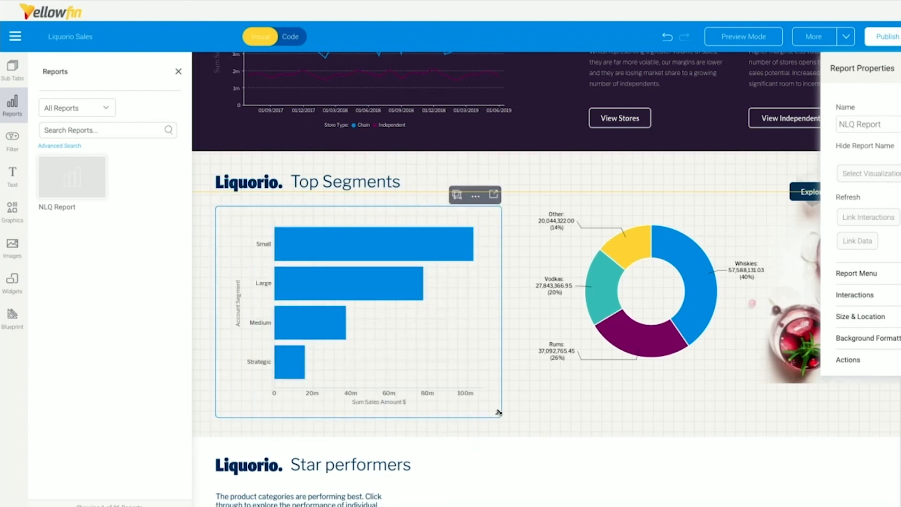